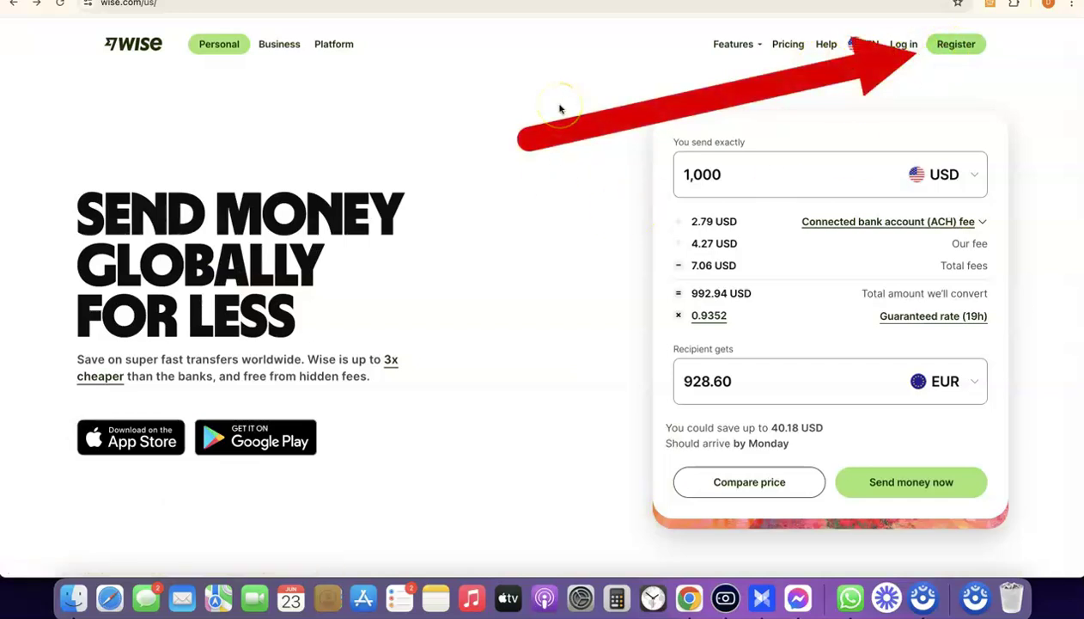
Step: Set the transfer calculator to send 100 USD with British pounds (GBP) as the recipient's currency
{"action": "left_click", "coordinate": [726, 175]}
{"action": "double_click", "coordinate": [732, 171]}
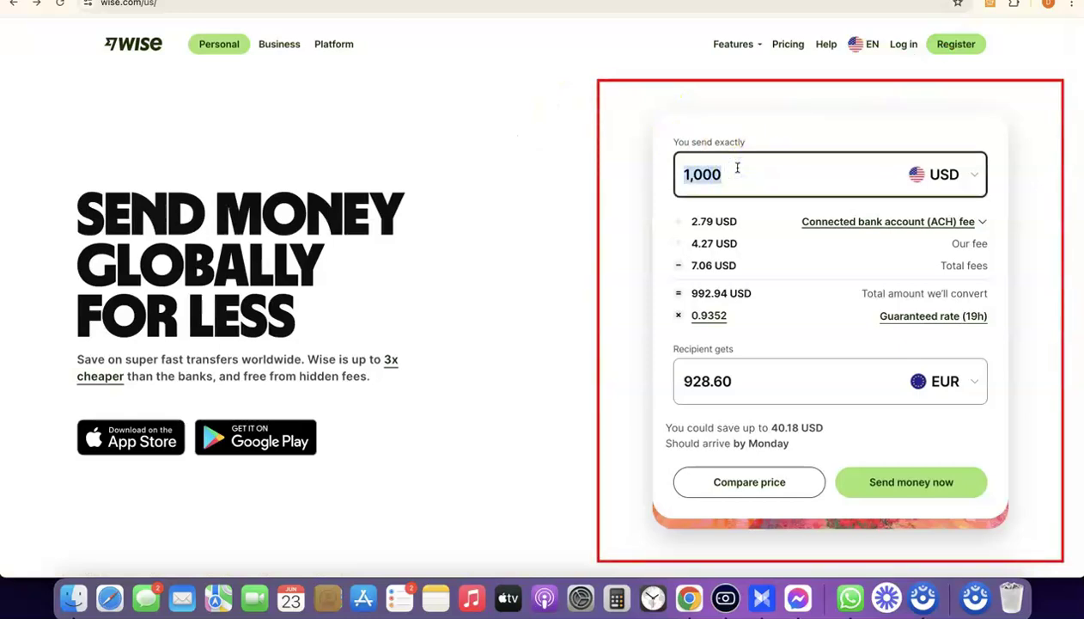
{"action": "type", "text": "100"}
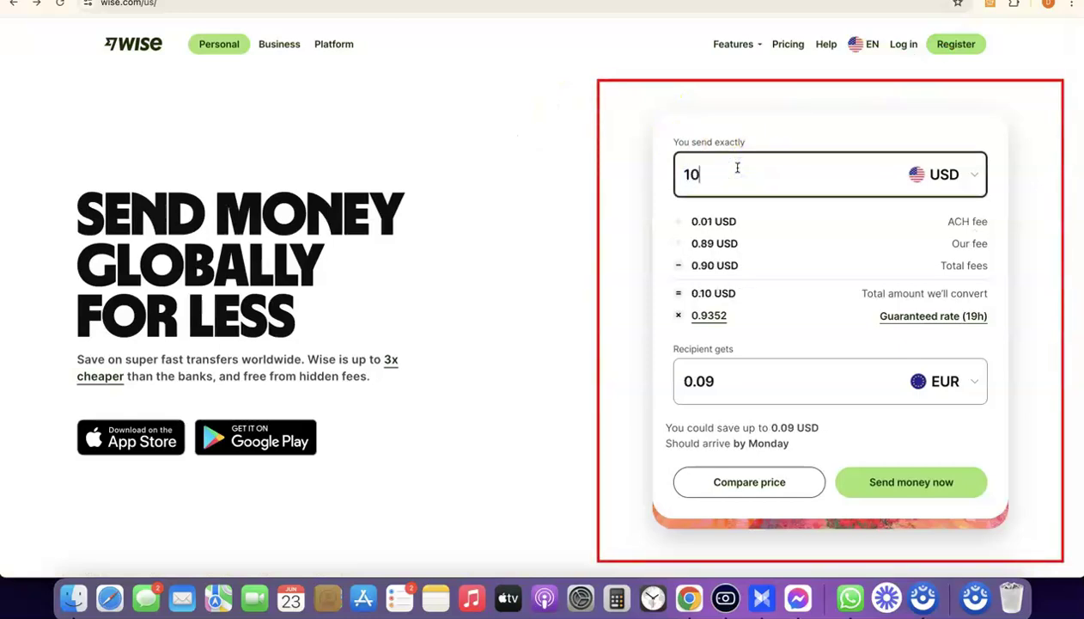
{"action": "left_click", "coordinate": [972, 382]}
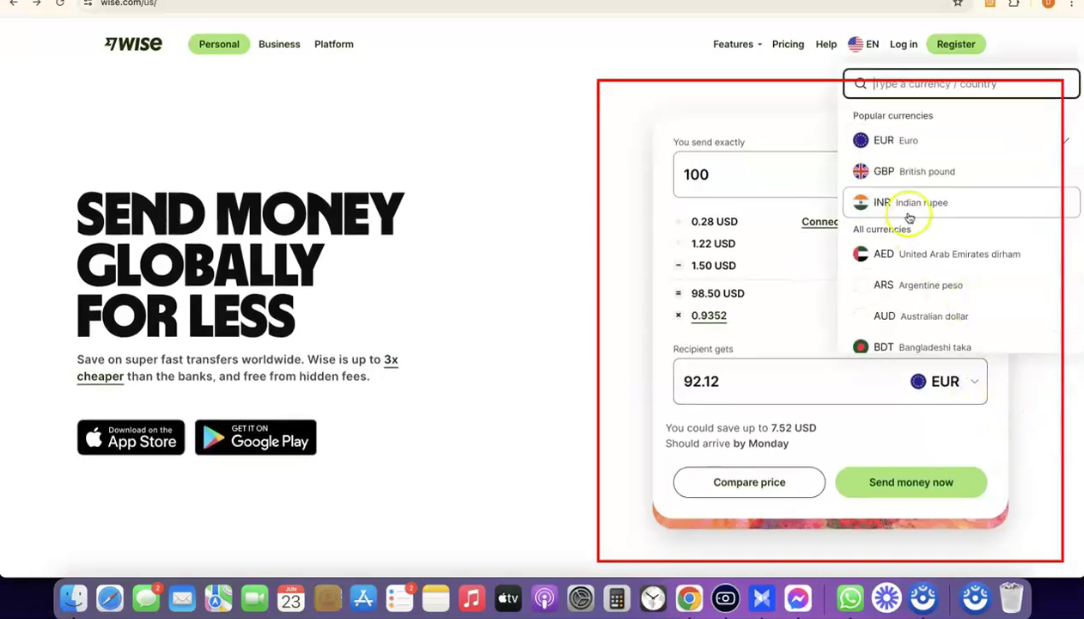
{"action": "left_click", "coordinate": [902, 174]}
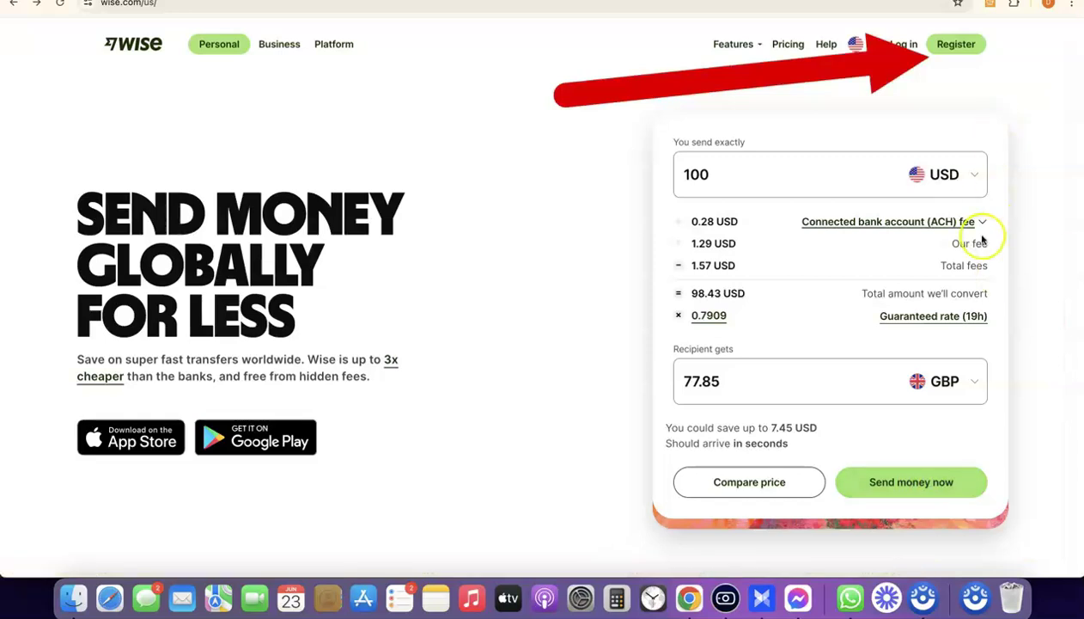
Step: Start registering a new account and submit the account holder's email address
{"action": "left_click", "coordinate": [953, 50]}
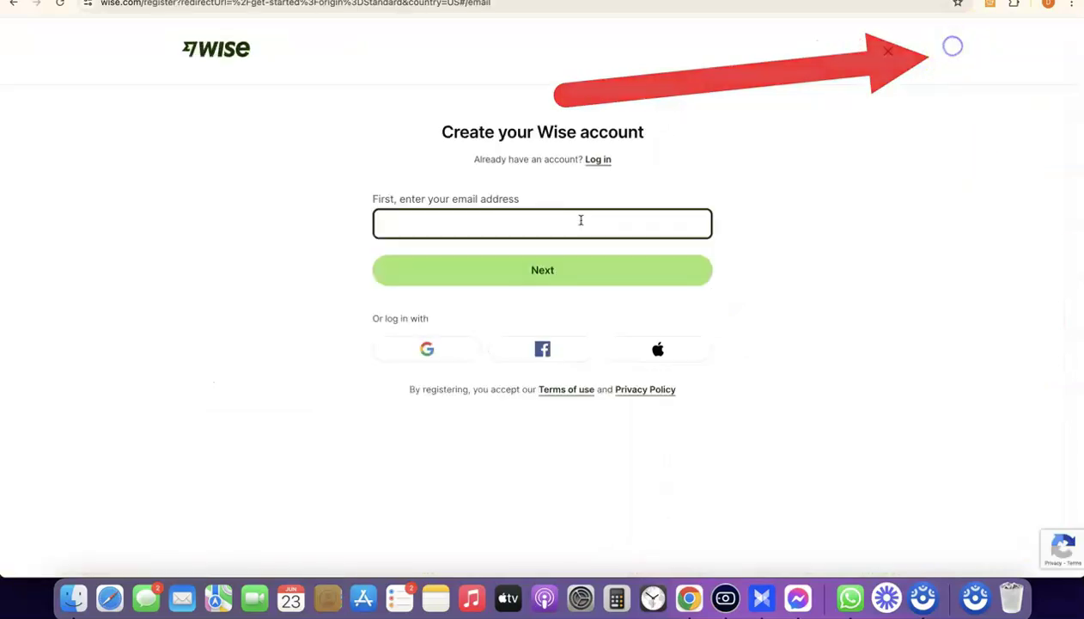
{"action": "left_click", "coordinate": [541, 224]}
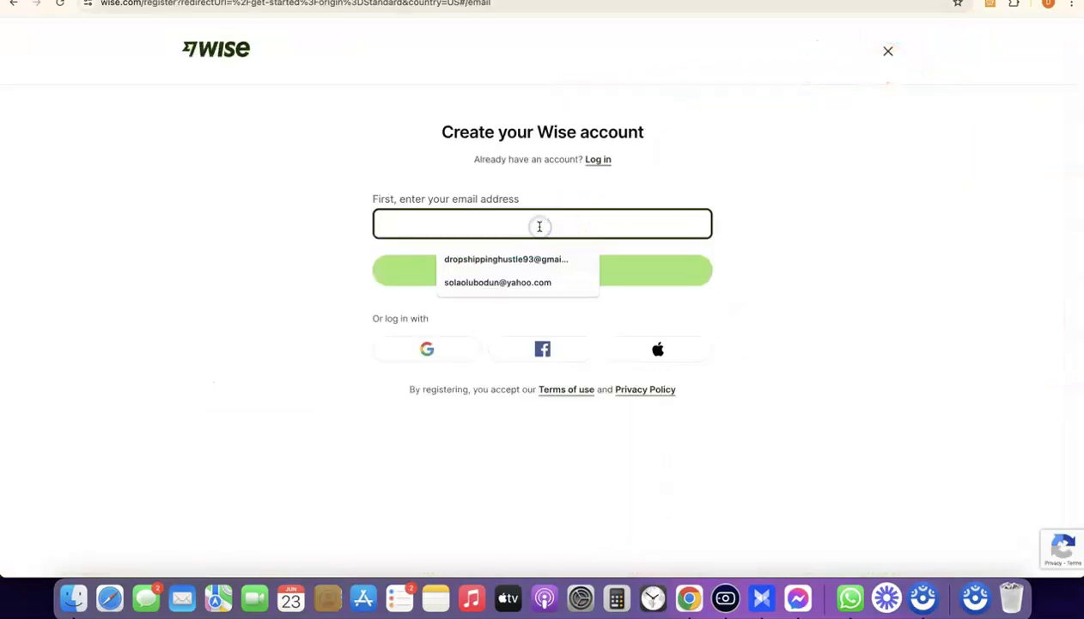
{"action": "key", "text": "Down"}
{"action": "key", "text": "Return"}
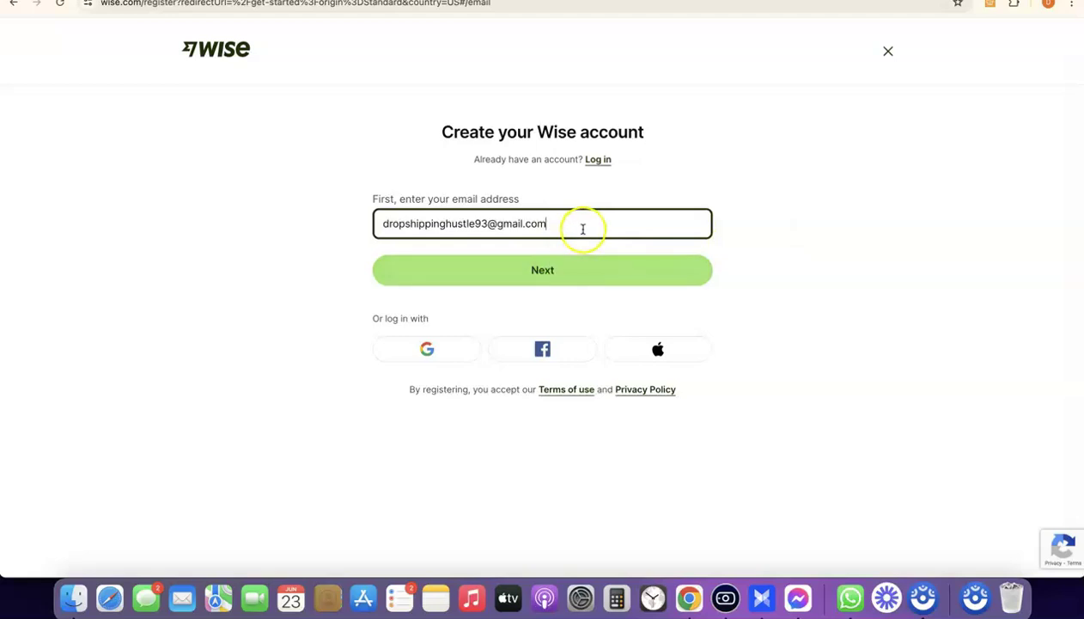
{"action": "left_click", "coordinate": [541, 273]}
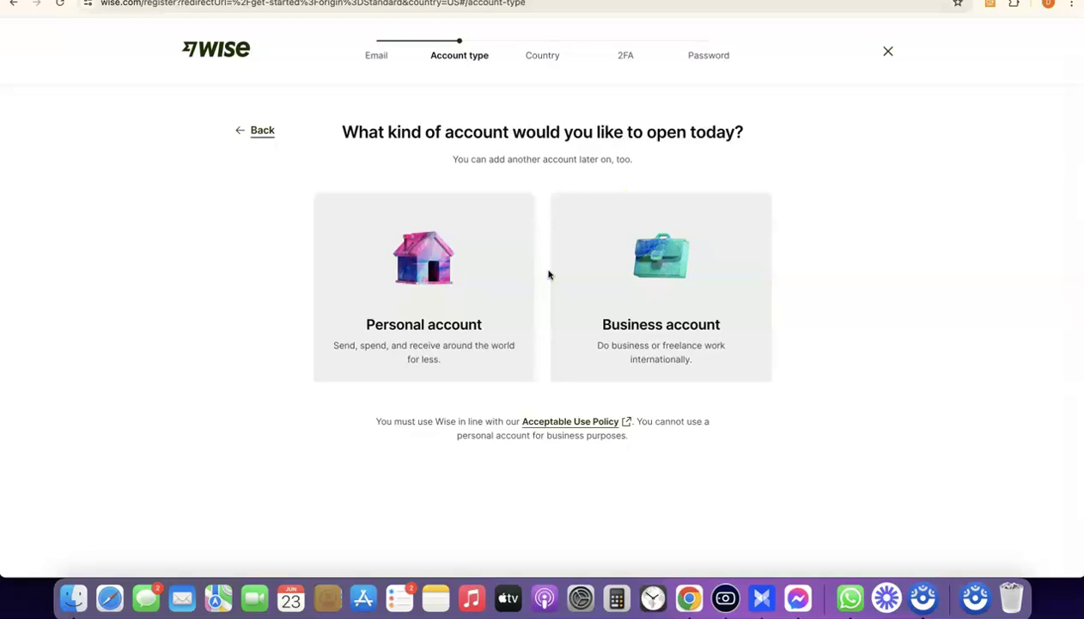
Step: Choose a personal account and confirm United States and the home state as the place of residence
{"action": "left_click", "coordinate": [481, 267]}
{"action": "left_click", "coordinate": [423, 289]}
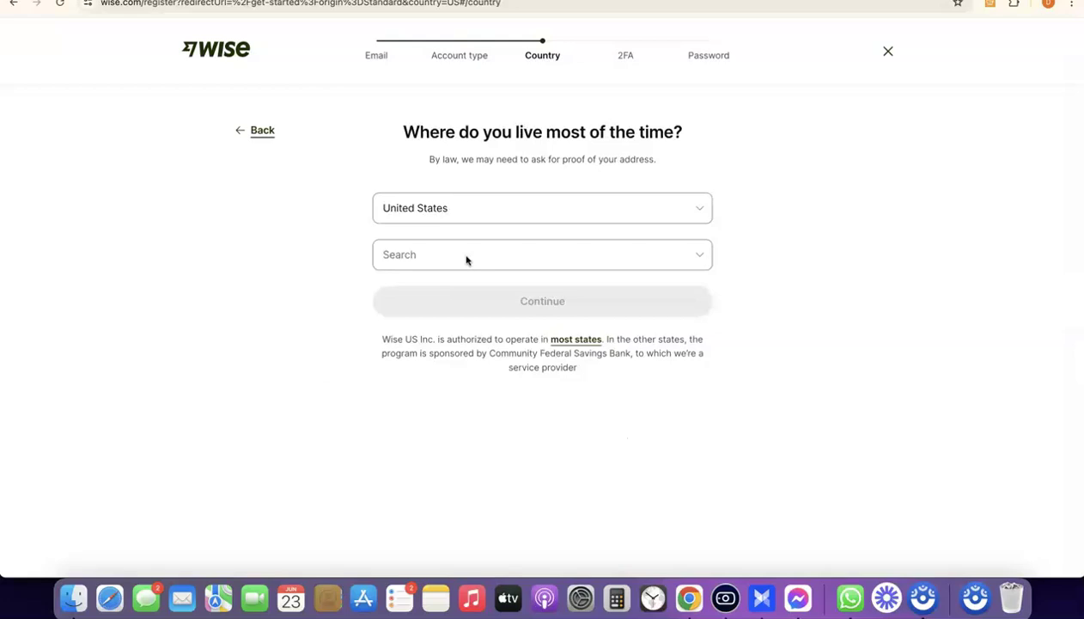
{"action": "left_click", "coordinate": [702, 212]}
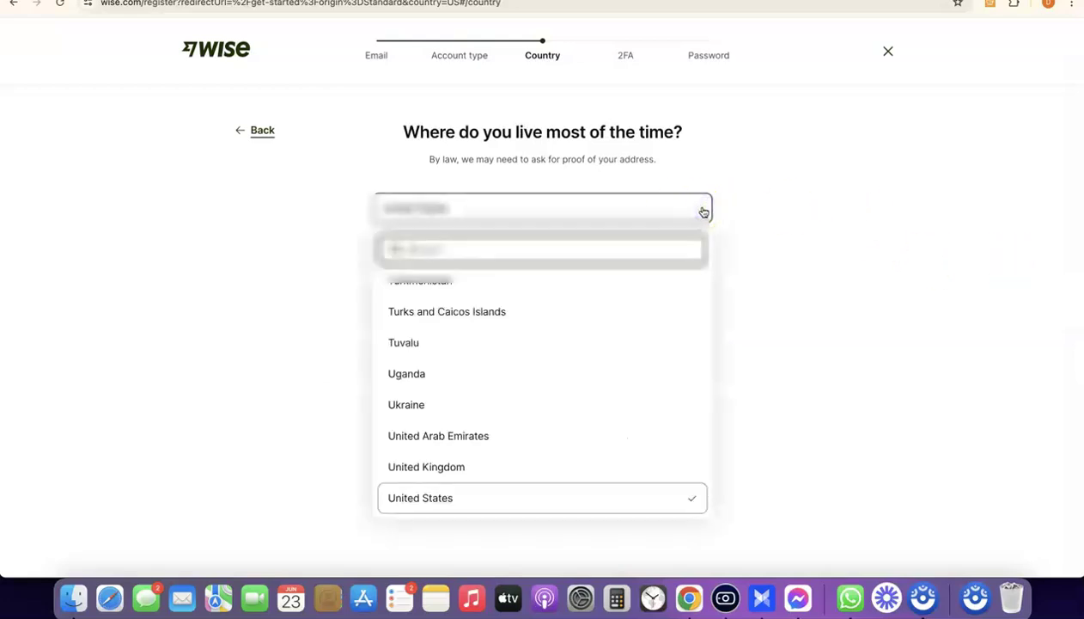
{"action": "left_click", "coordinate": [703, 212]}
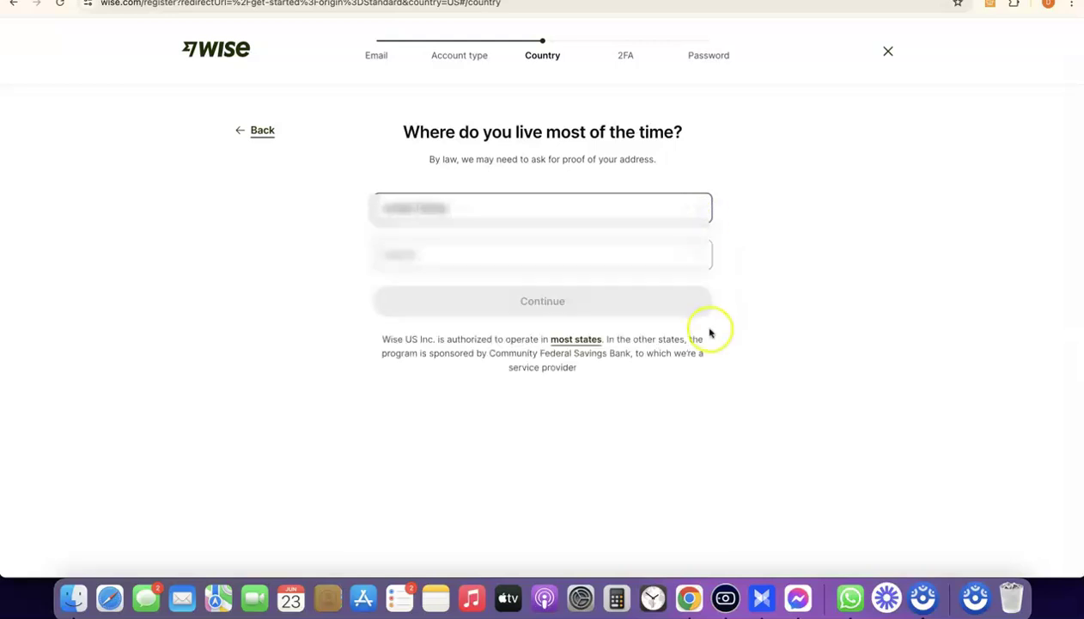
{"action": "left_click", "coordinate": [698, 258]}
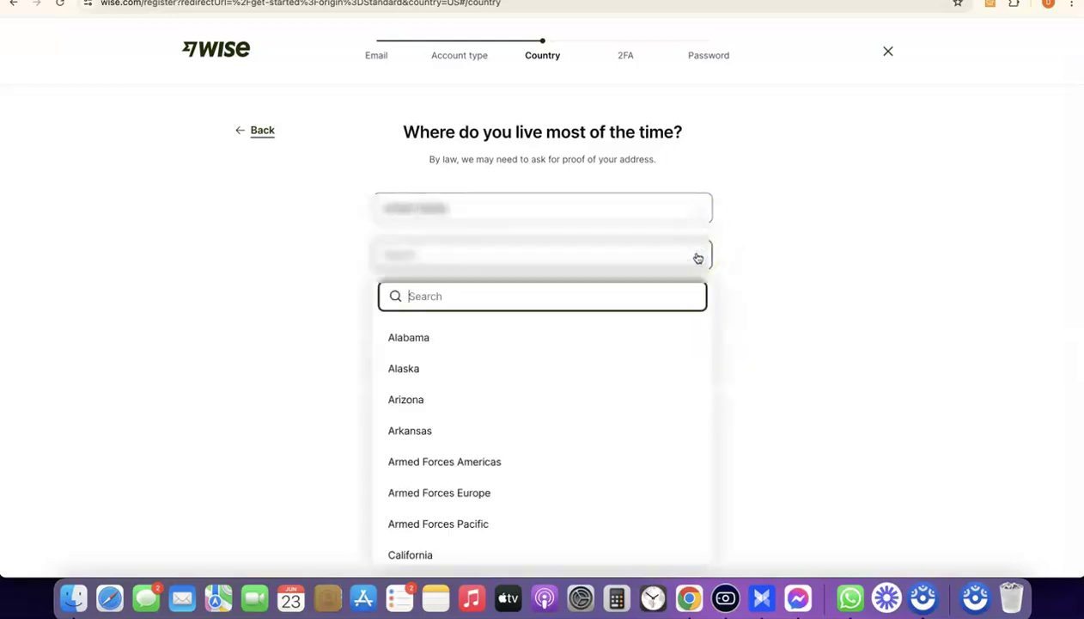
{"action": "left_click", "coordinate": [483, 298]}
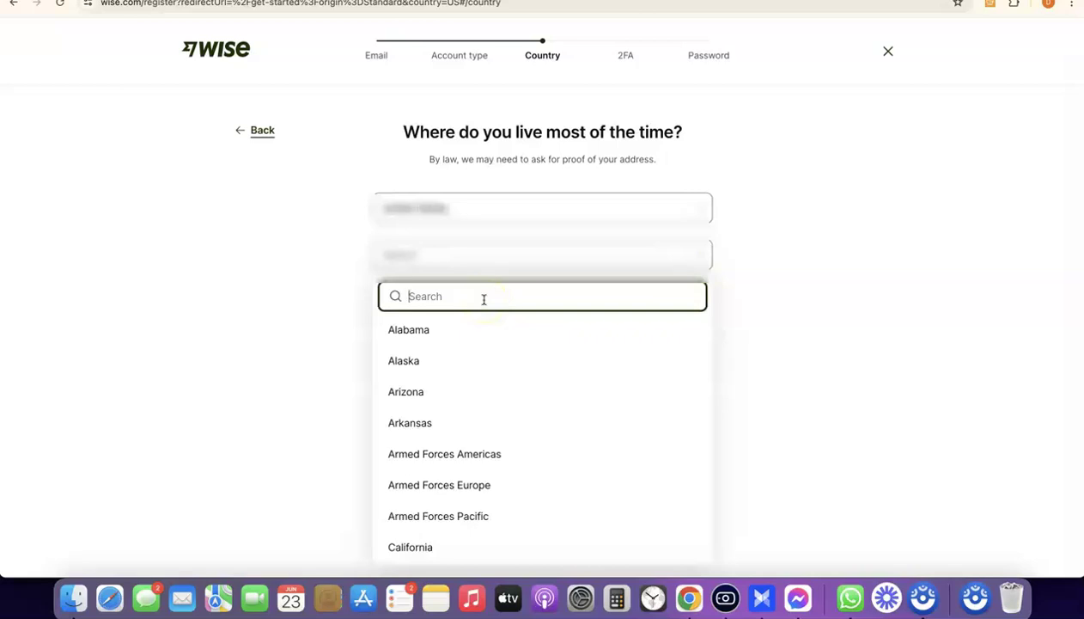
{"action": "left_click", "coordinate": [501, 258]}
{"action": "left_click", "coordinate": [548, 313]}
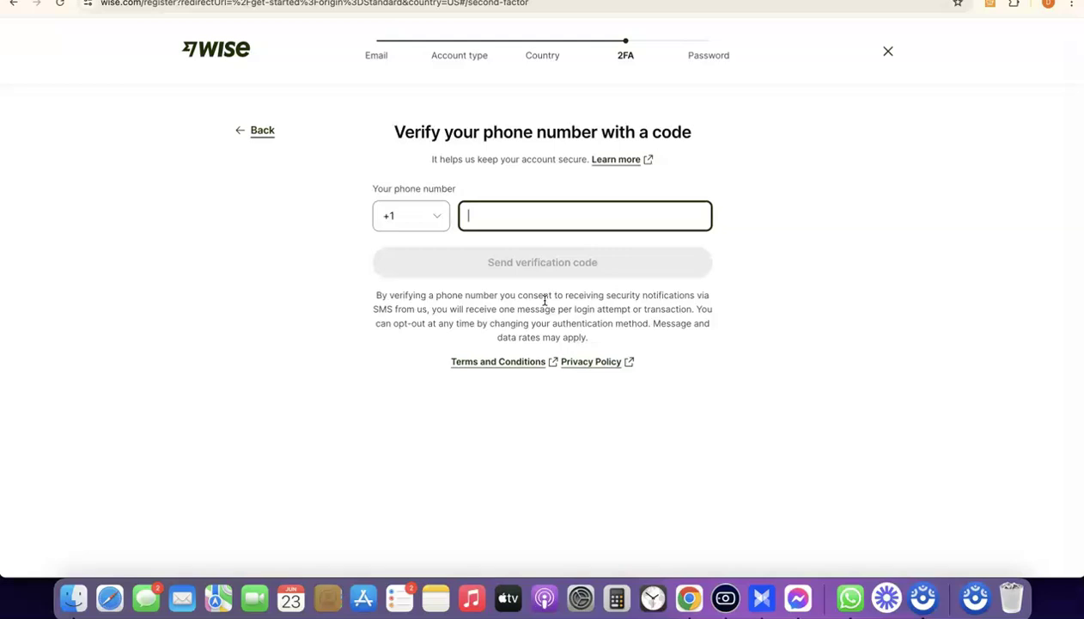
Step: Enter the mobile phone number for two-factor verification and request the verification code
{"action": "left_click", "coordinate": [486, 216]}
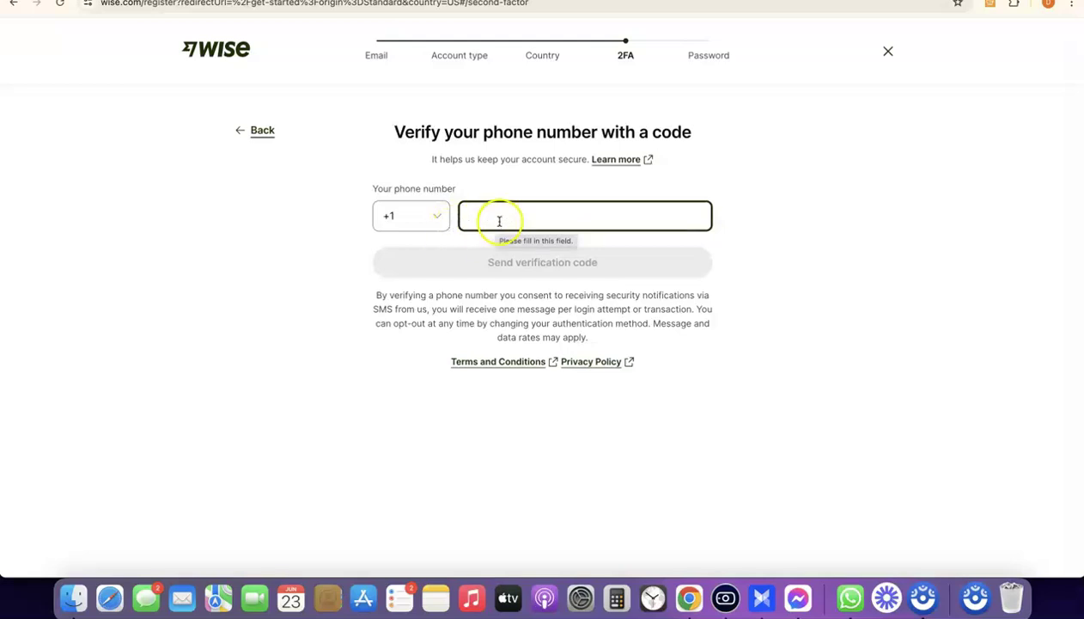
{"action": "key", "text": "super+v"}
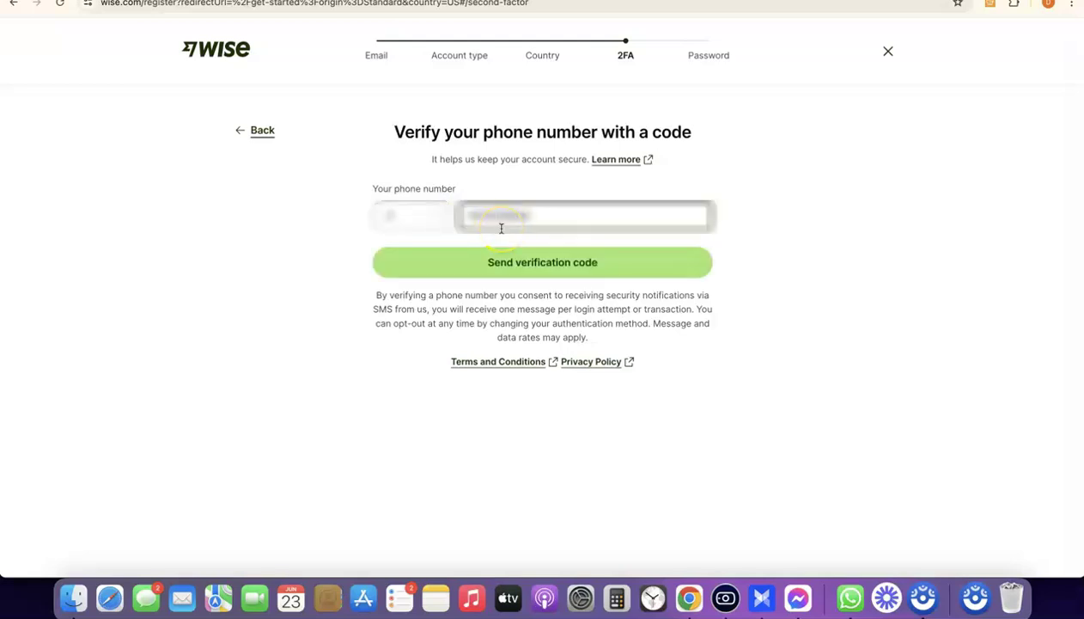
{"action": "left_click", "coordinate": [504, 291]}
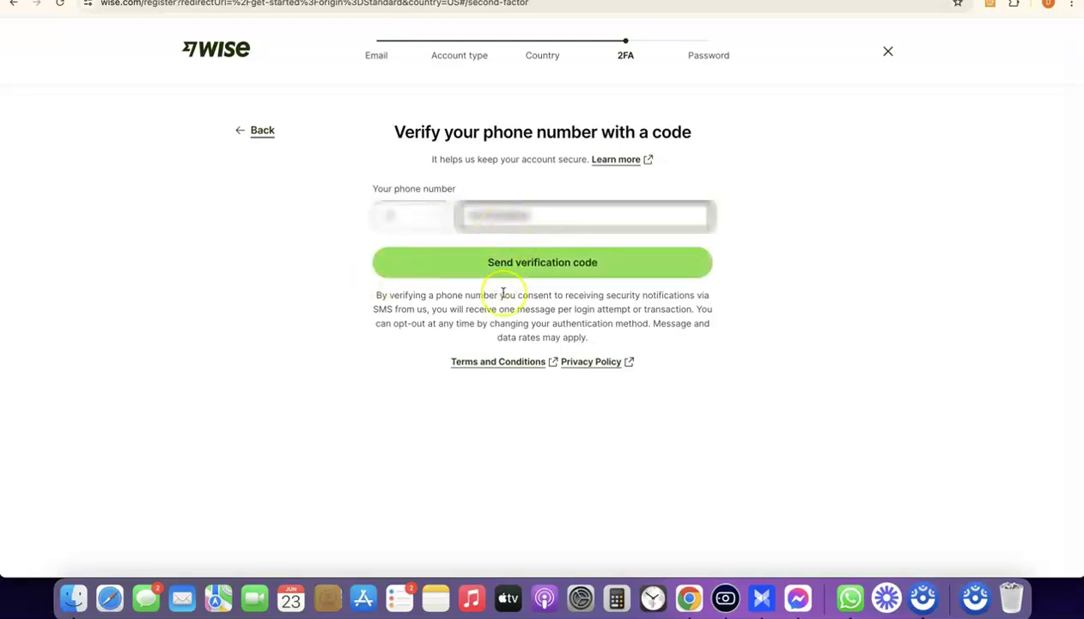
{"action": "left_click", "coordinate": [530, 273]}
{"action": "left_click", "coordinate": [511, 262]}
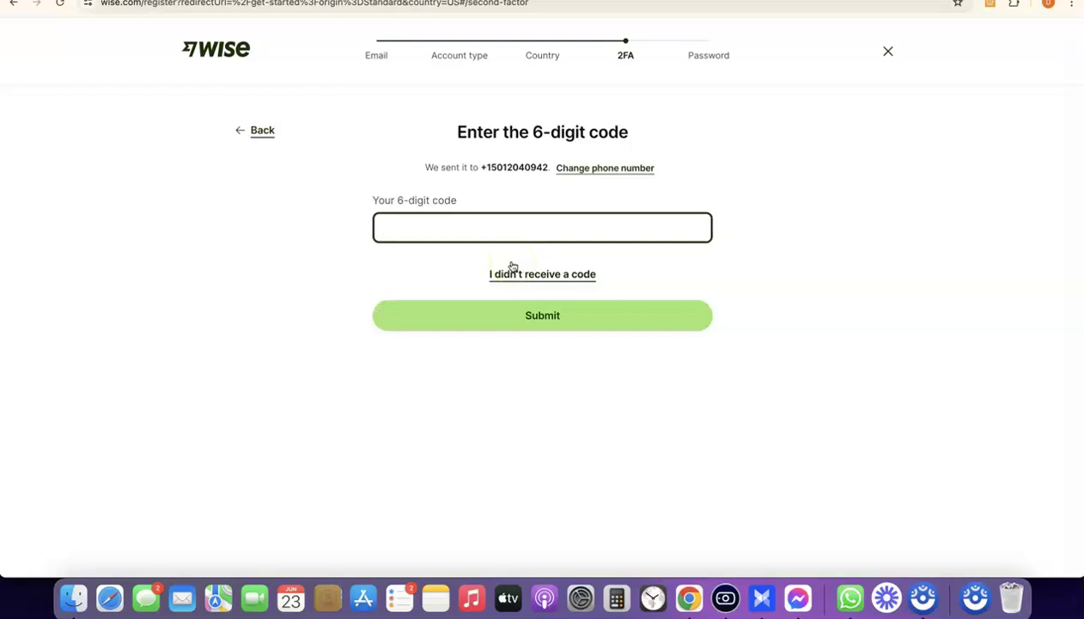
Step: Enter the 6-digit verification code received by phone and submit it
{"action": "left_click", "coordinate": [489, 234]}
{"action": "left_click", "coordinate": [486, 237]}
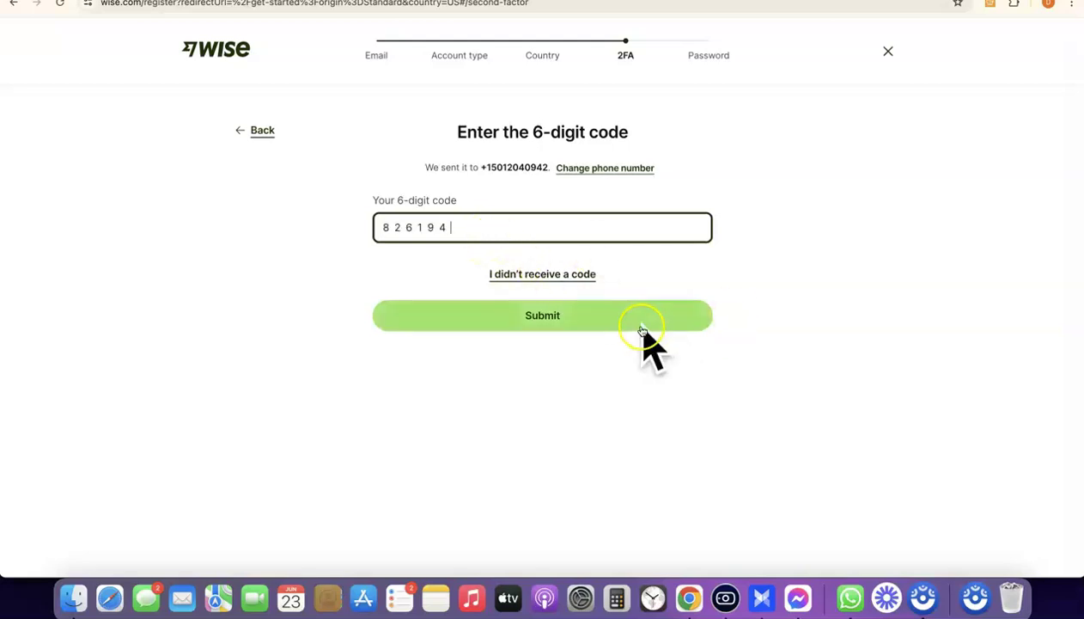
{"action": "scroll", "coordinate": [535, 314], "scroll_direction": "up", "scroll_amount": 5}
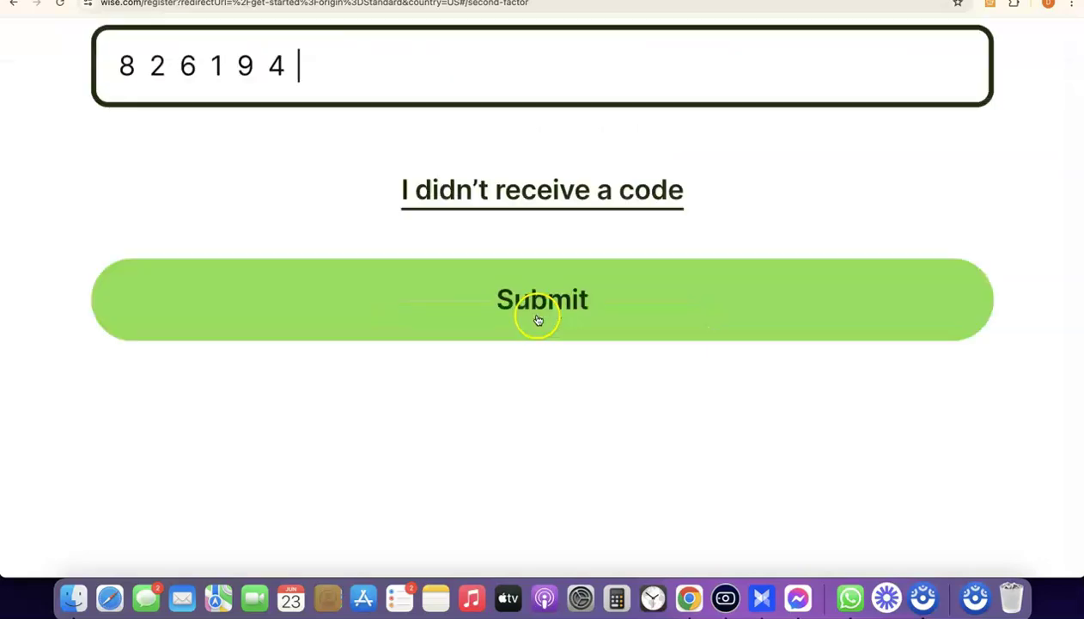
{"action": "left_click", "coordinate": [539, 316]}
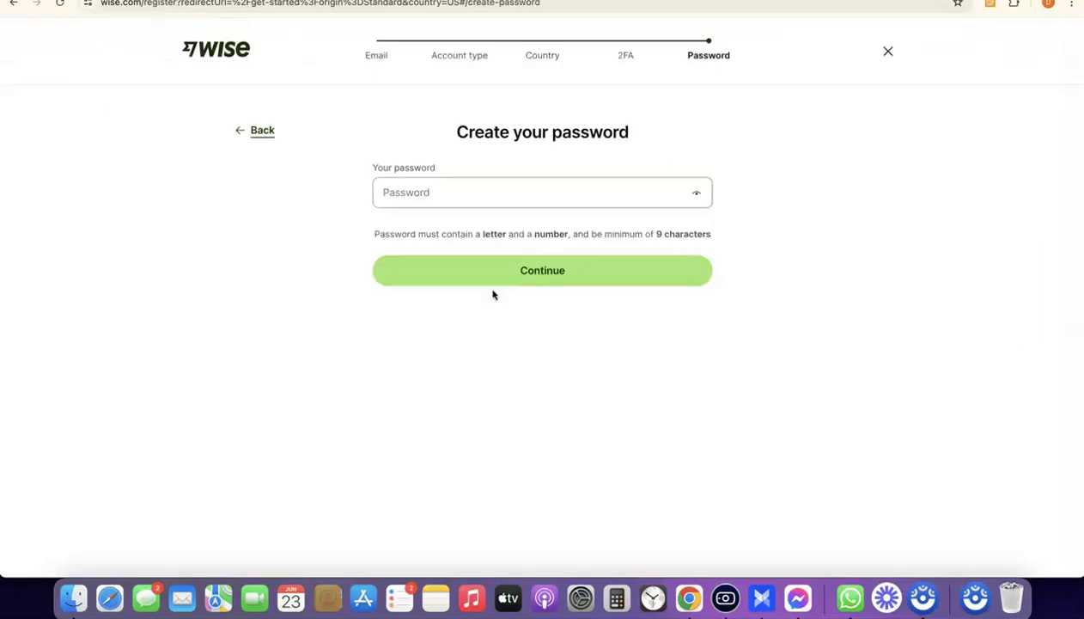
Step: Fill the account password with the browser's suggested strong password and continue
{"action": "left_click", "coordinate": [477, 185]}
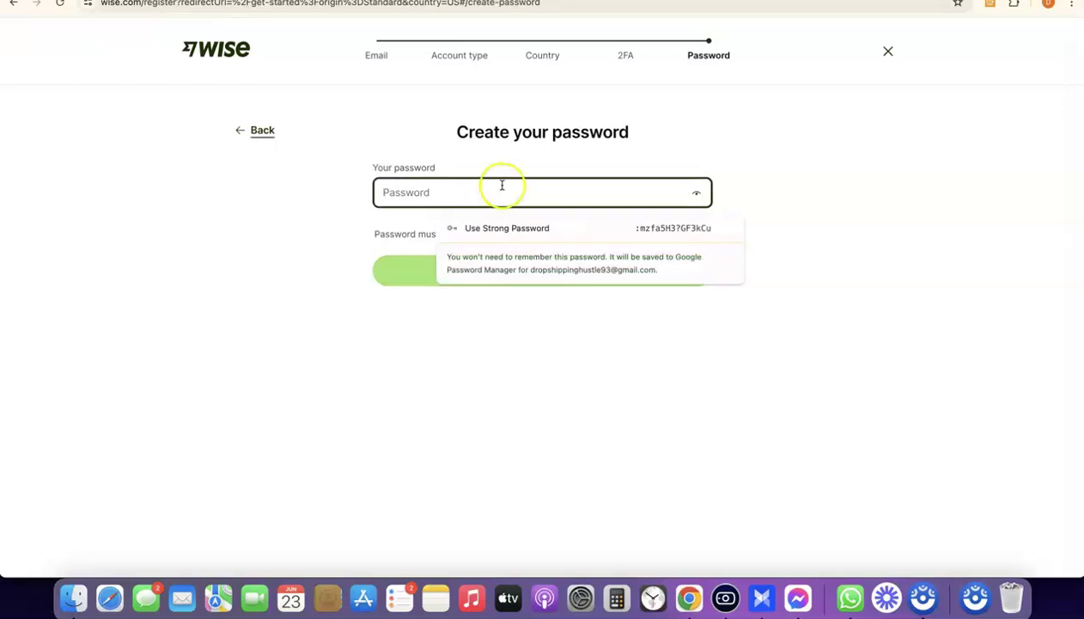
{"action": "left_click", "coordinate": [506, 227]}
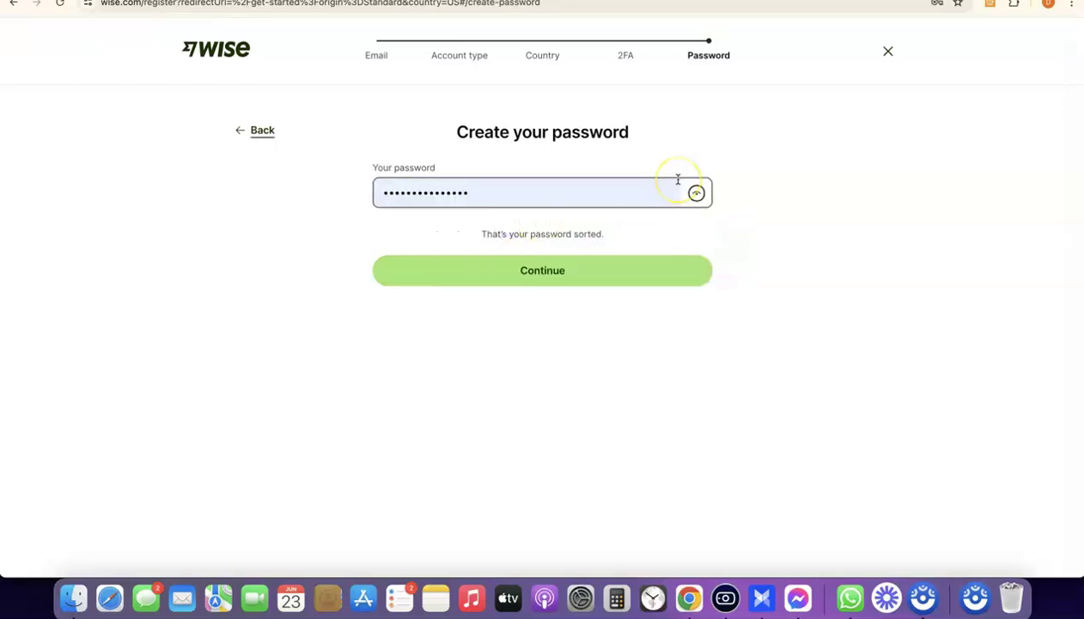
{"action": "left_click", "coordinate": [551, 270]}
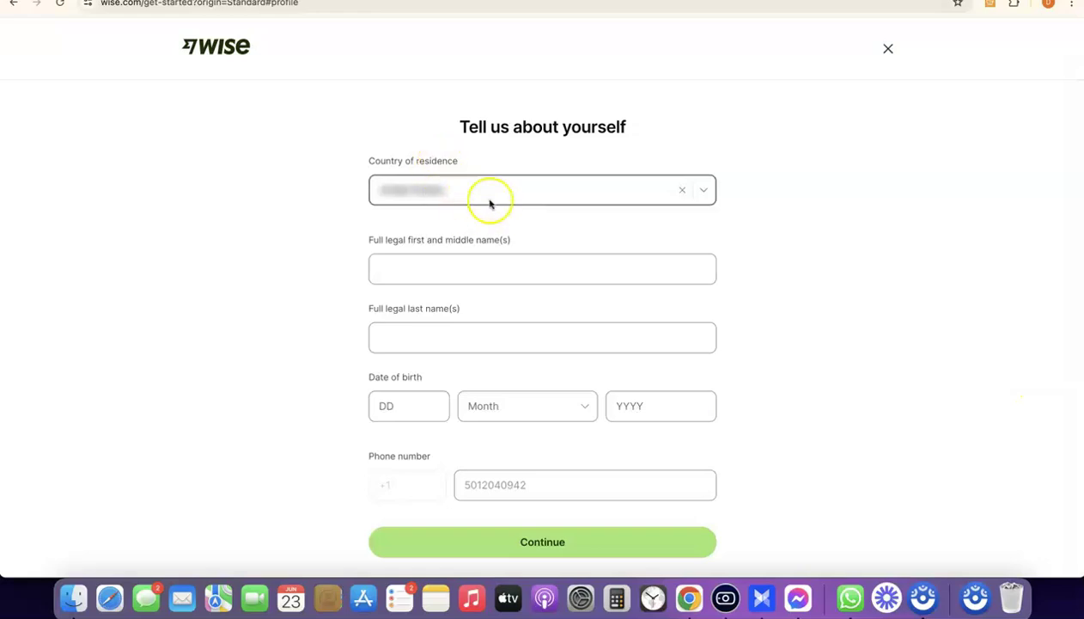
Step: Complete the personal details with the full legal name and date of birth, and continue to the address form
{"action": "left_click", "coordinate": [509, 275]}
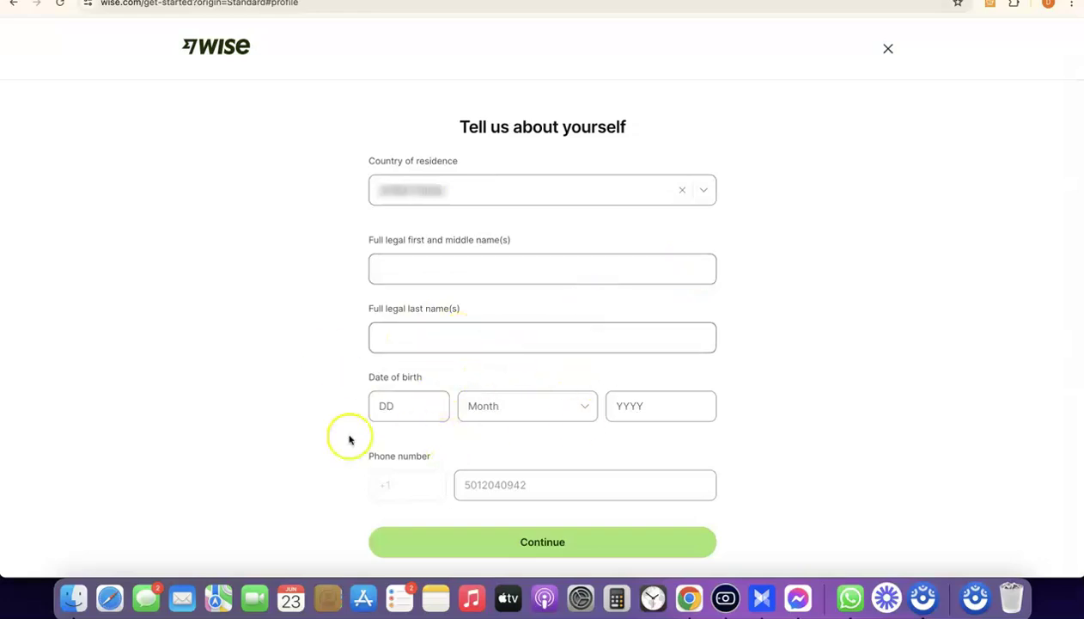
{"action": "left_click", "coordinate": [402, 400]}
{"action": "left_click", "coordinate": [649, 404]}
{"action": "left_click", "coordinate": [479, 485]}
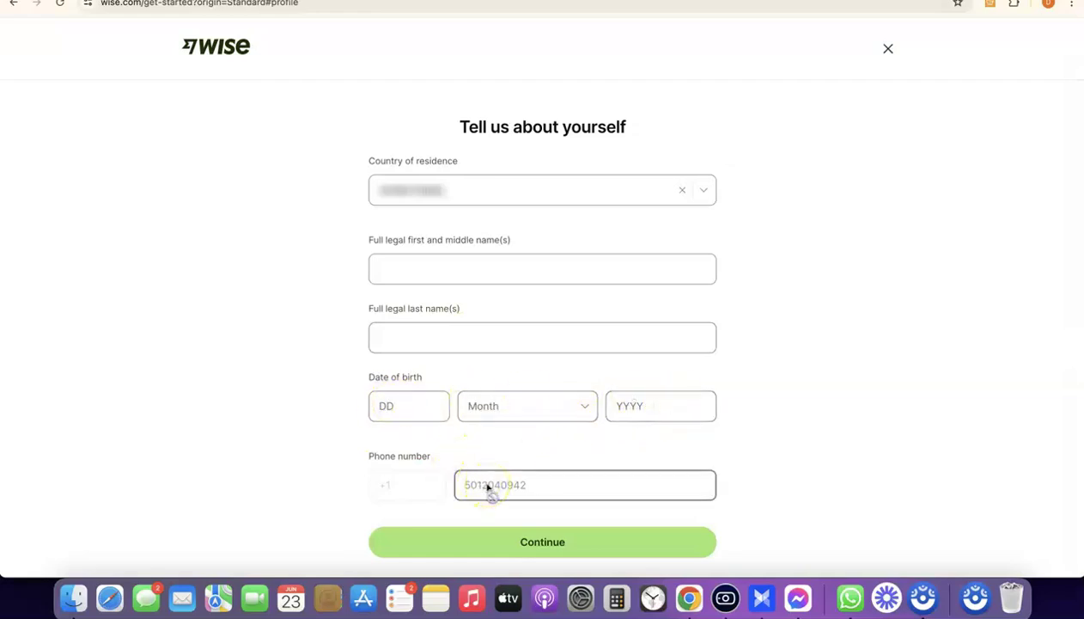
{"action": "left_click", "coordinate": [350, 454]}
{"action": "left_click", "coordinate": [566, 493]}
{"action": "left_click", "coordinate": [739, 436]}
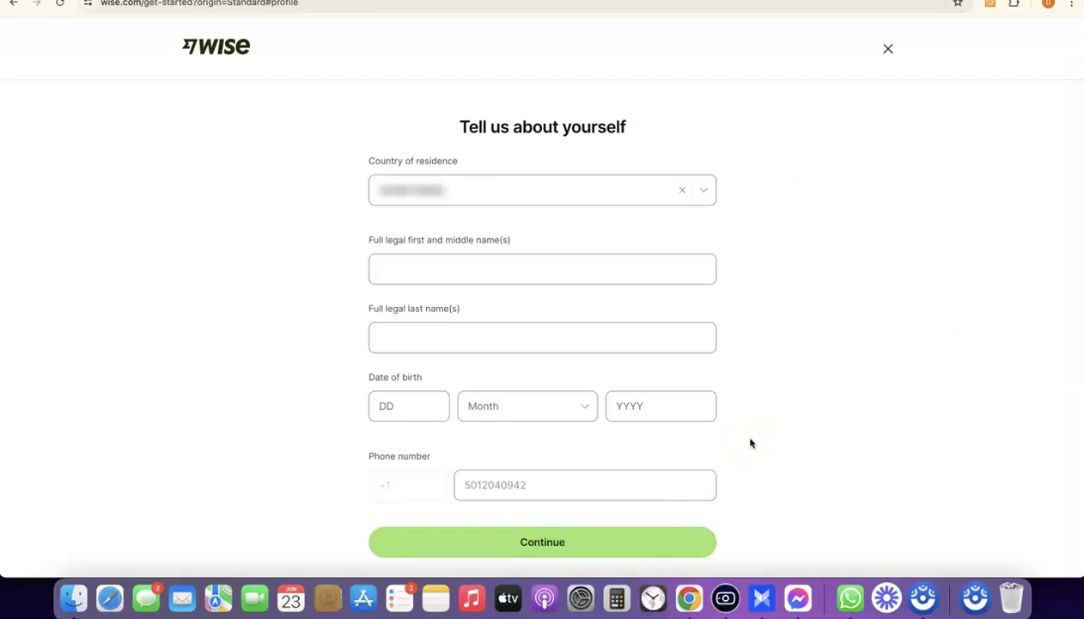
{"action": "left_click", "coordinate": [771, 205]}
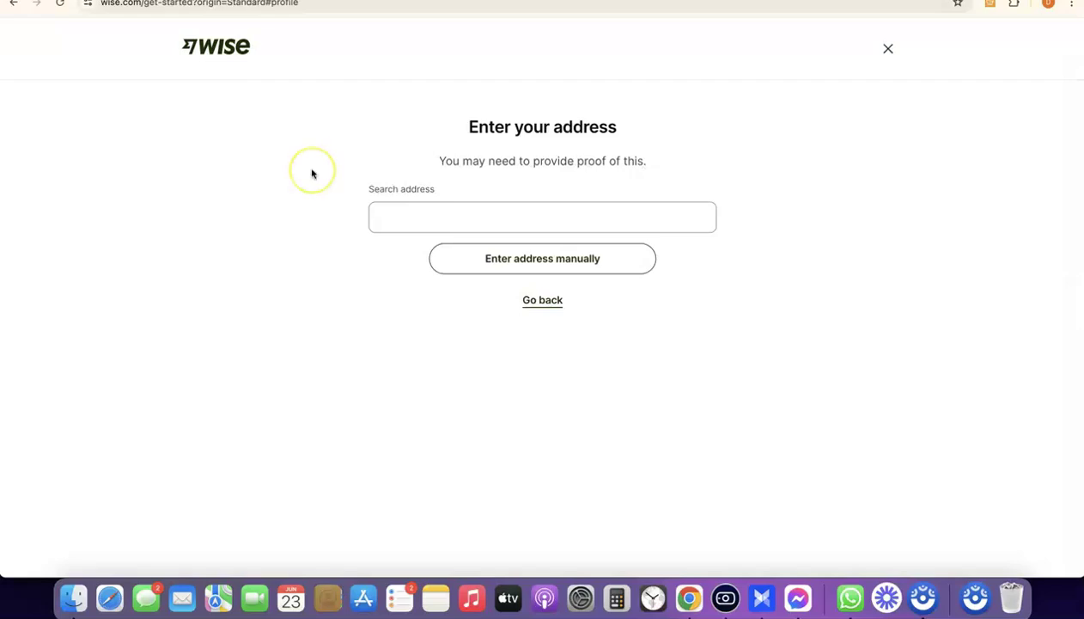
Step: Look up the home address, pick the matching result and confirm the address details
{"action": "left_click", "coordinate": [524, 216]}
{"action": "key", "text": "super+v"}
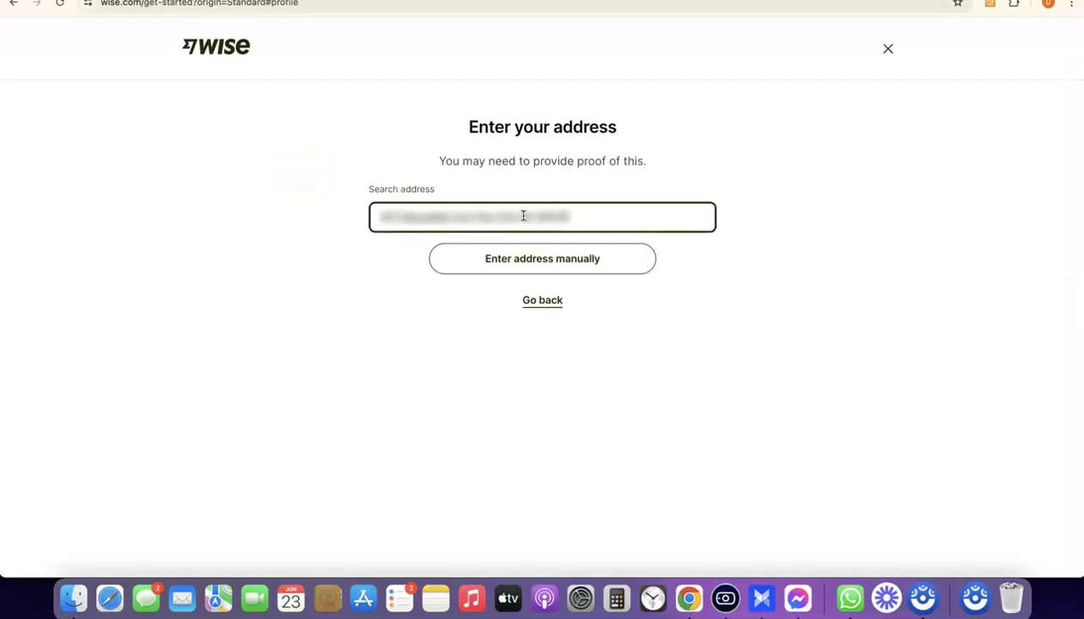
{"action": "left_click", "coordinate": [678, 250]}
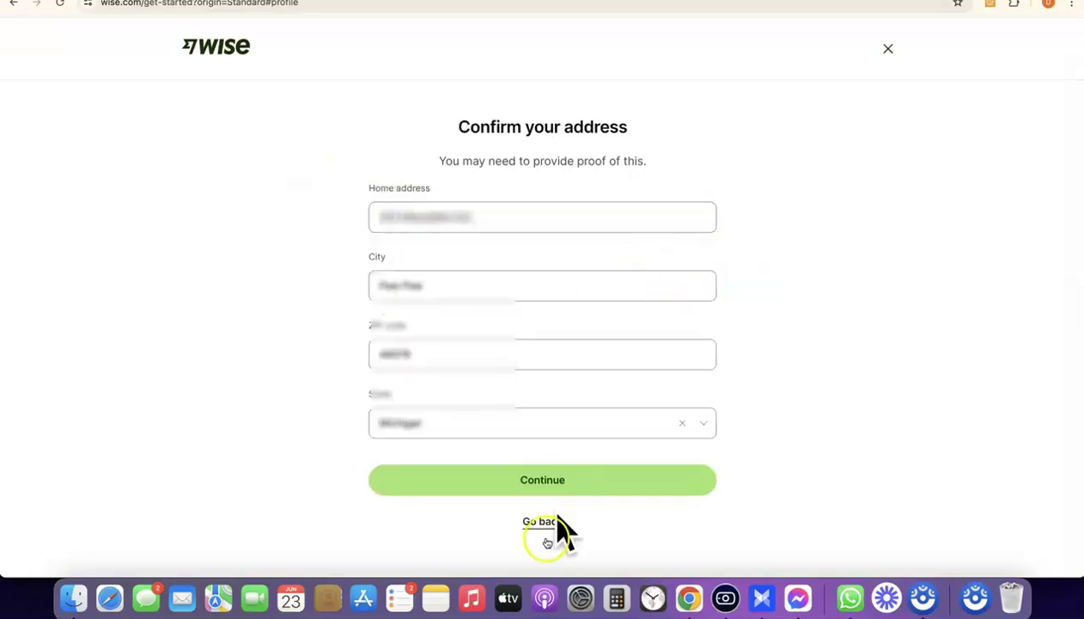
{"action": "left_click", "coordinate": [541, 483]}
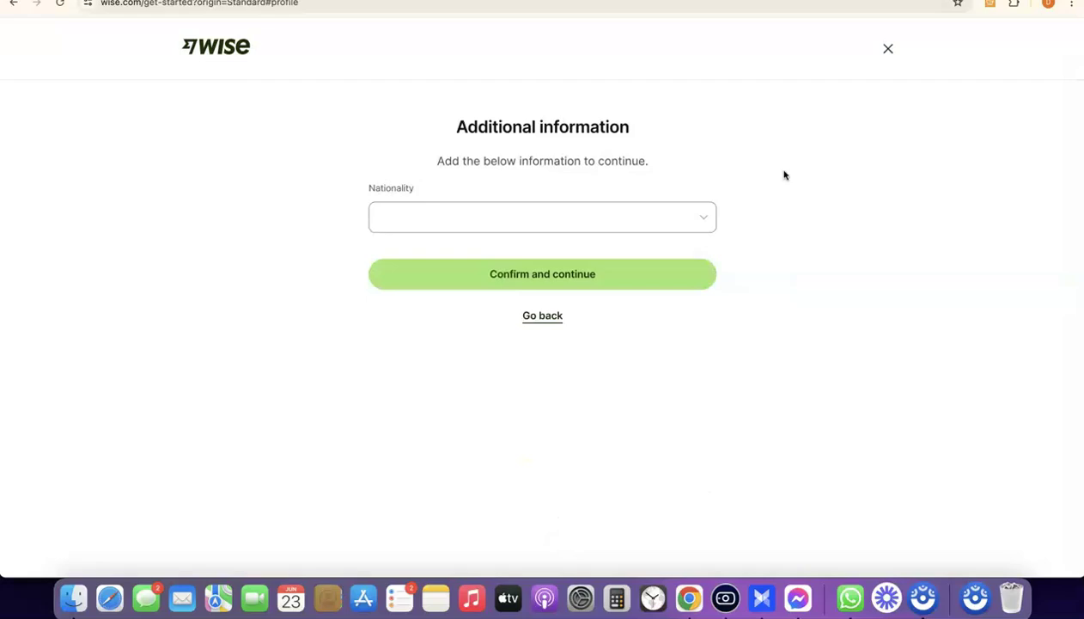
Step: Select the account holder's nationality and confirm the additional information
{"action": "left_click", "coordinate": [701, 219]}
{"action": "scroll", "coordinate": [477, 295], "scroll_direction": "down", "scroll_amount": 10}
{"action": "scroll", "coordinate": [515, 296], "scroll_direction": "down", "scroll_amount": 8}
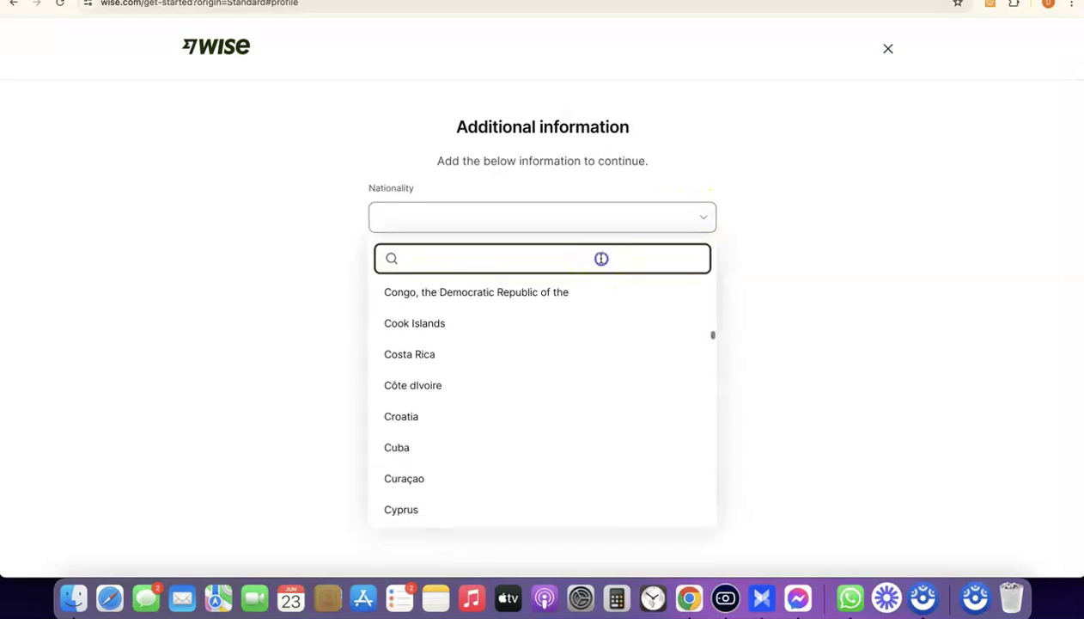
{"action": "left_click", "coordinate": [733, 227]}
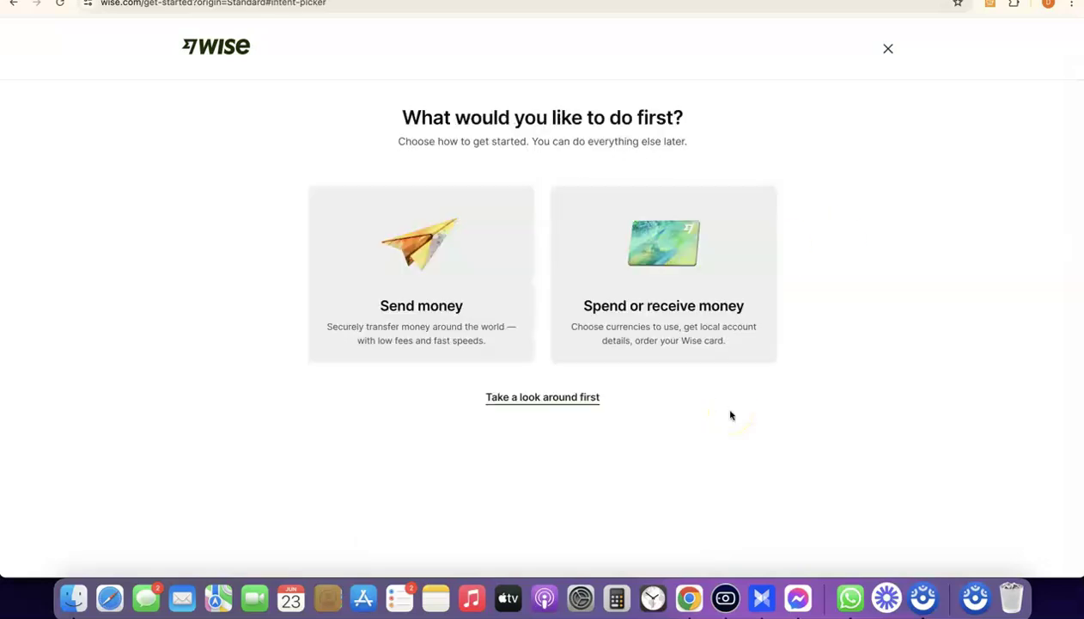
Step: Choose spending or receiving money as the first thing to do with the new account
{"action": "left_click", "coordinate": [656, 510]}
{"action": "left_click", "coordinate": [838, 423]}
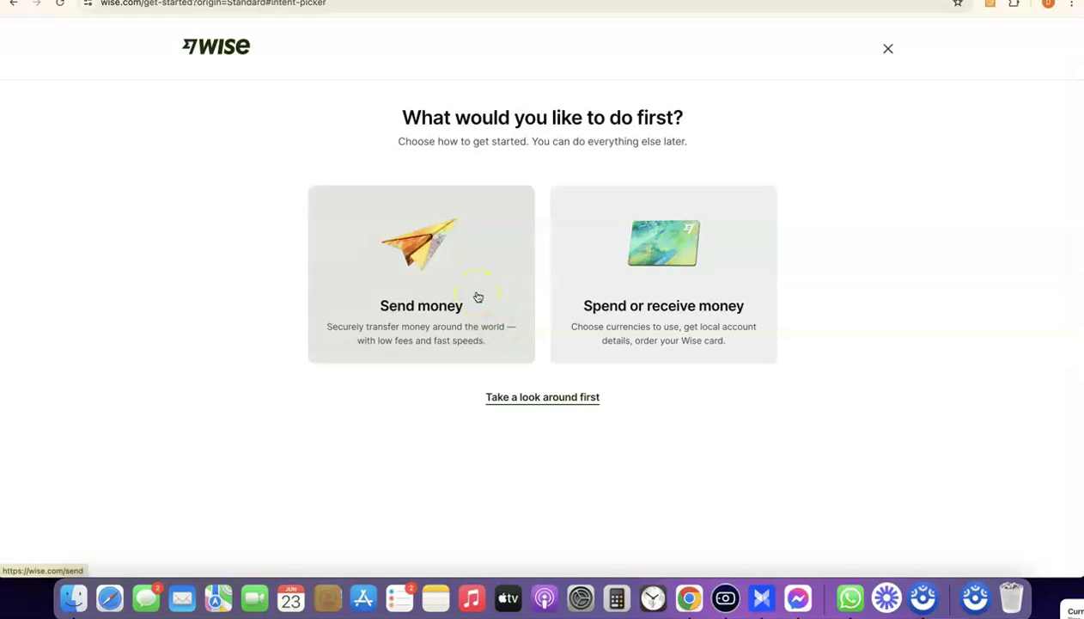
{"action": "left_click", "coordinate": [638, 302]}
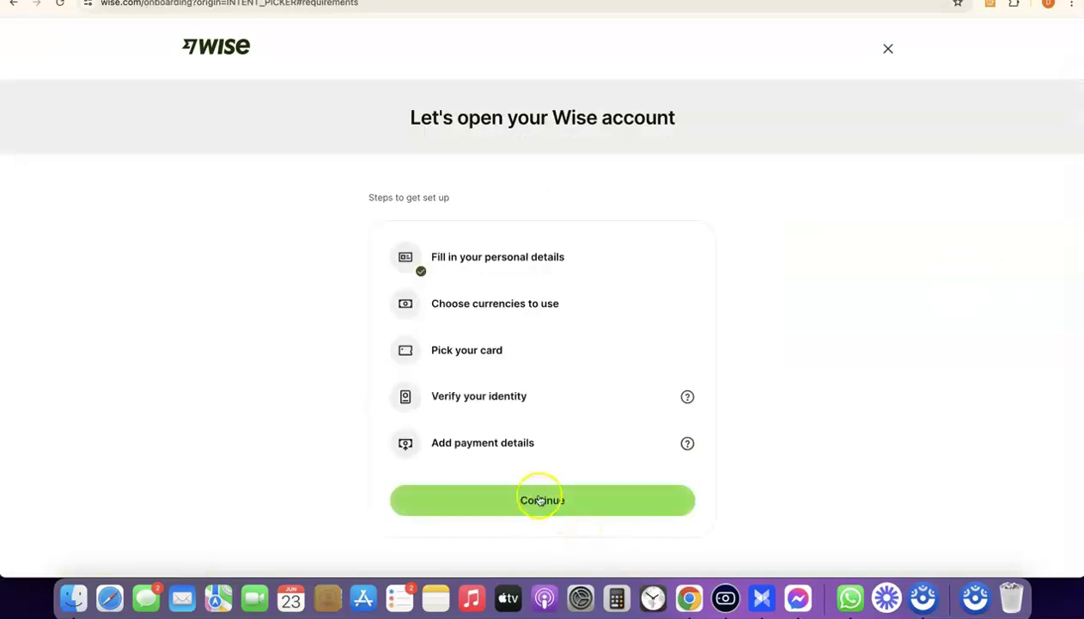
Step: Start the remaining account setup, keep United States dollar as the chosen currency and postpone getting a Wise card
{"action": "left_click", "coordinate": [542, 499]}
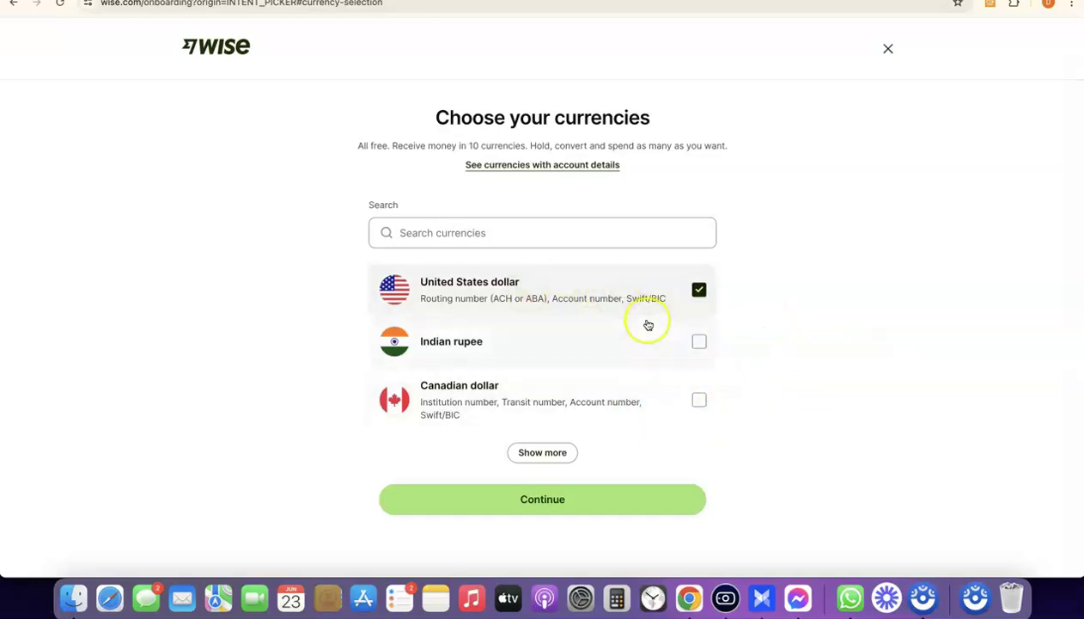
{"action": "left_click", "coordinate": [544, 502]}
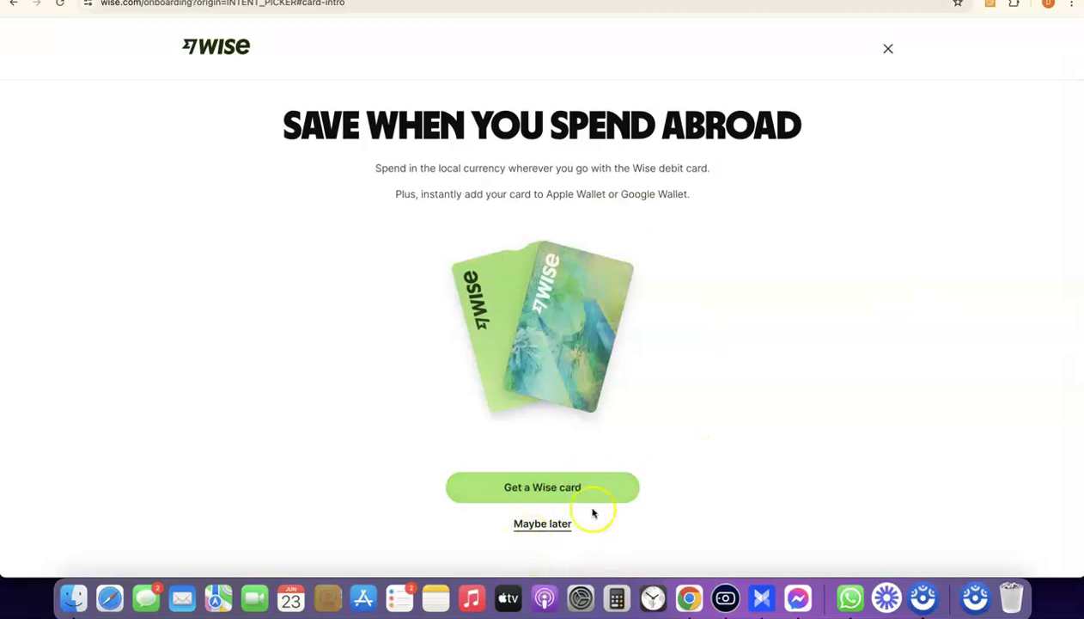
{"action": "left_click", "coordinate": [543, 527]}
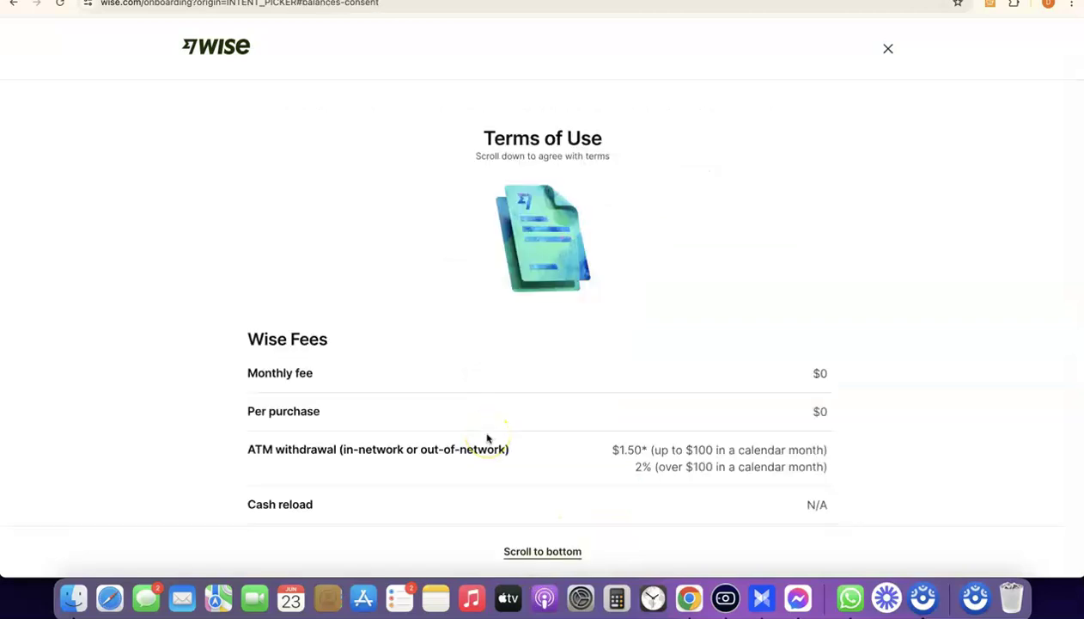
Step: Go to the end of the Terms of Use and agree to them
{"action": "left_click", "coordinate": [543, 551]}
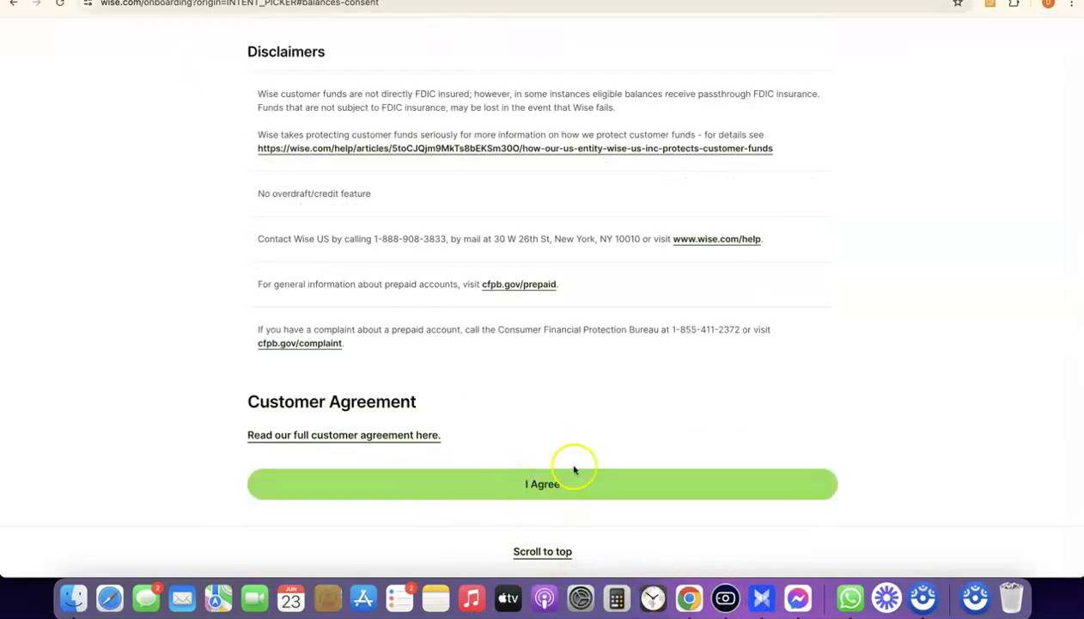
{"action": "left_click", "coordinate": [546, 485]}
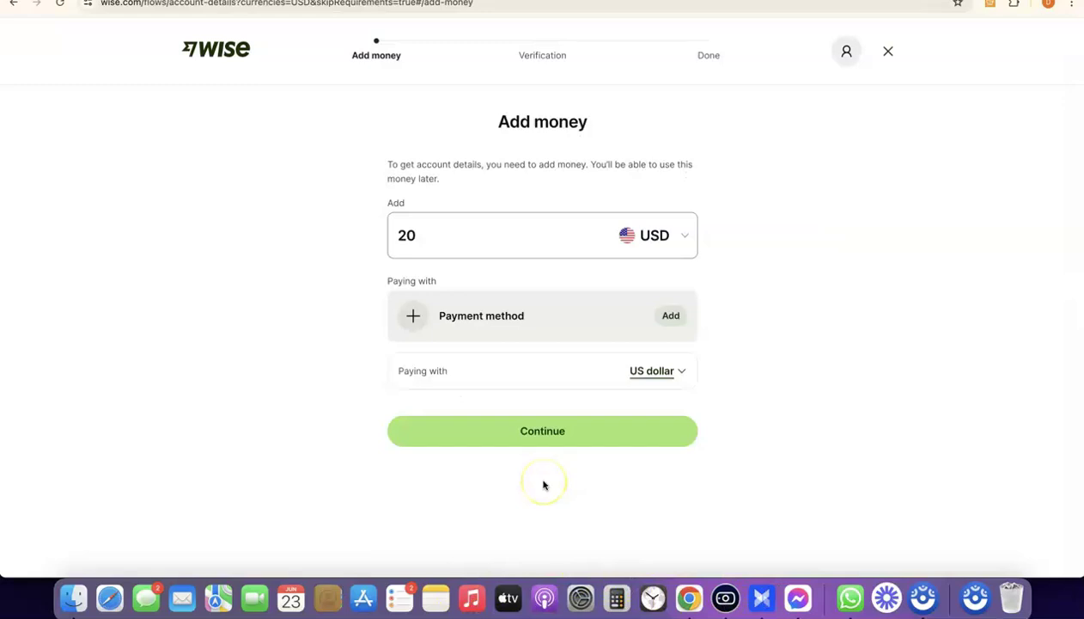
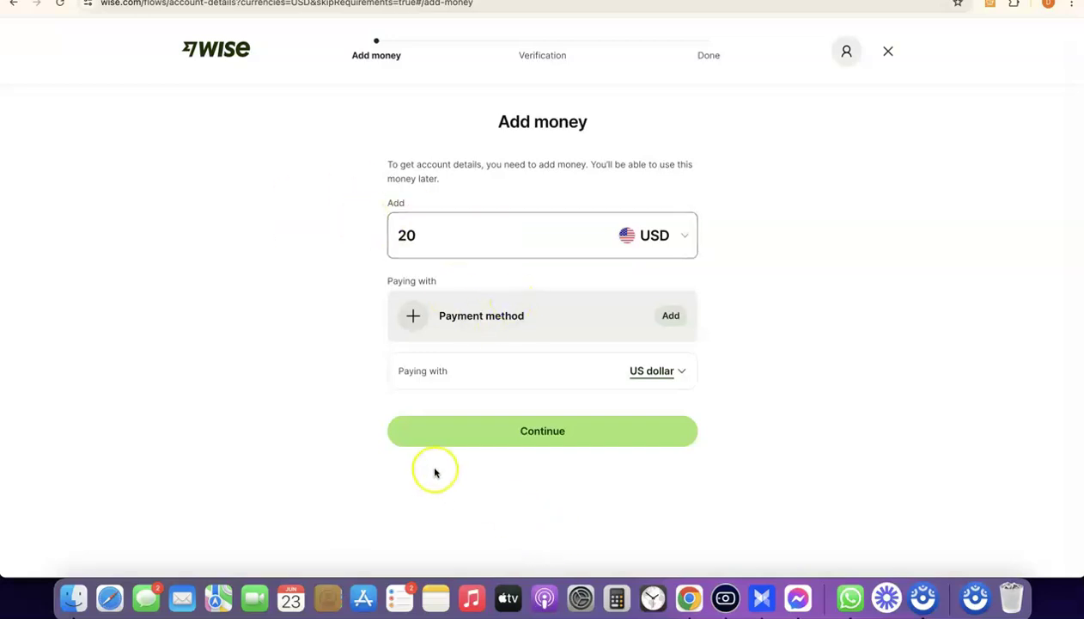
Step: Choose credit card as the payment method for adding 20 USD to the account
{"action": "left_click", "coordinate": [538, 431]}
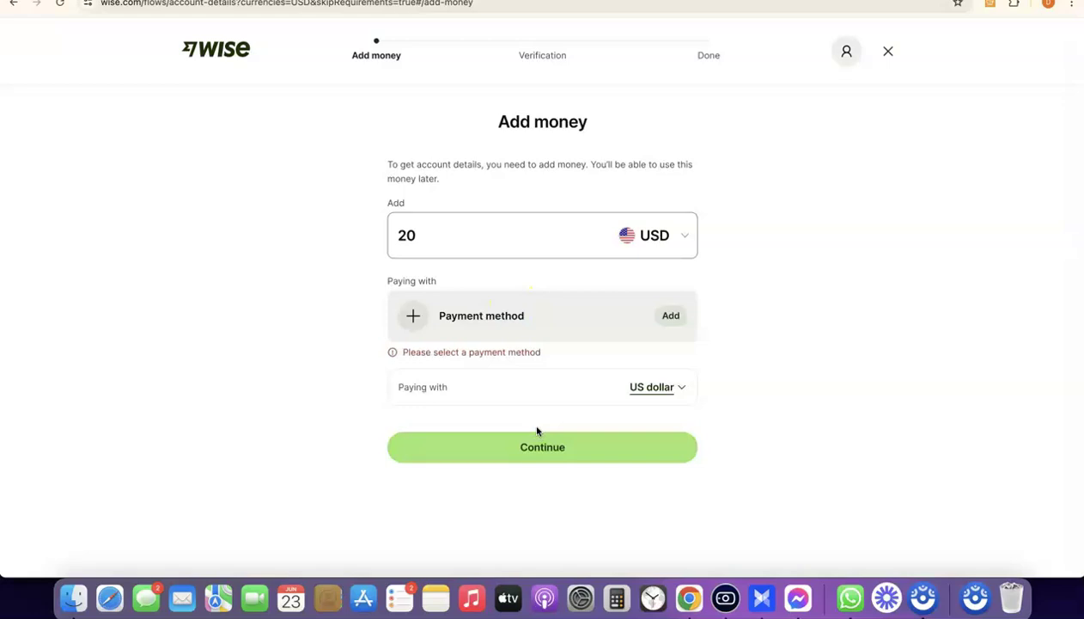
{"action": "left_click", "coordinate": [668, 316]}
{"action": "left_click", "coordinate": [671, 316]}
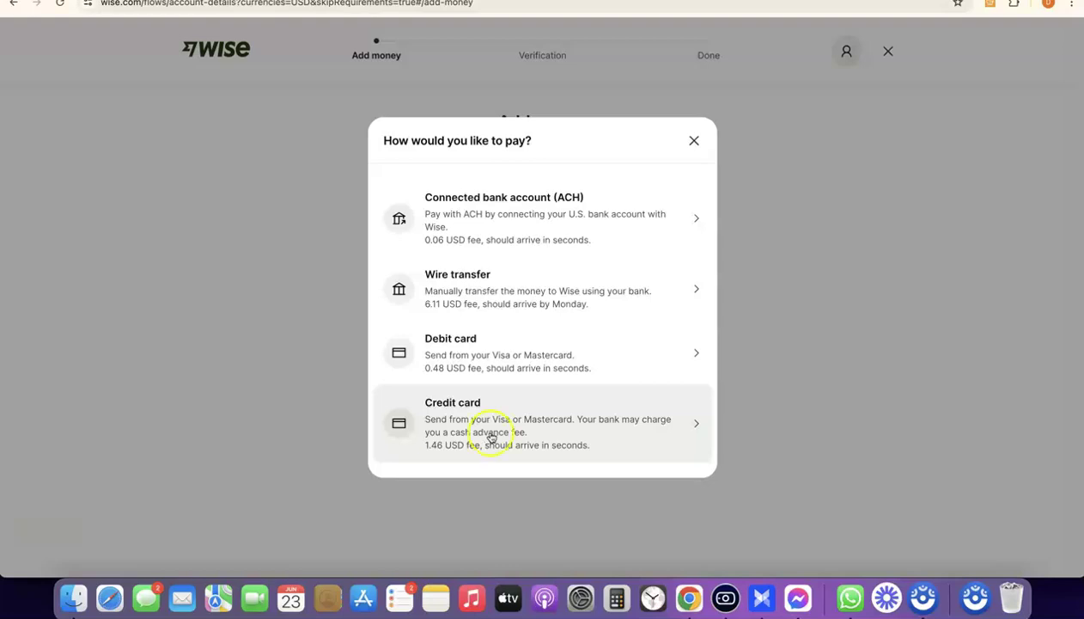
{"action": "left_click", "coordinate": [446, 421]}
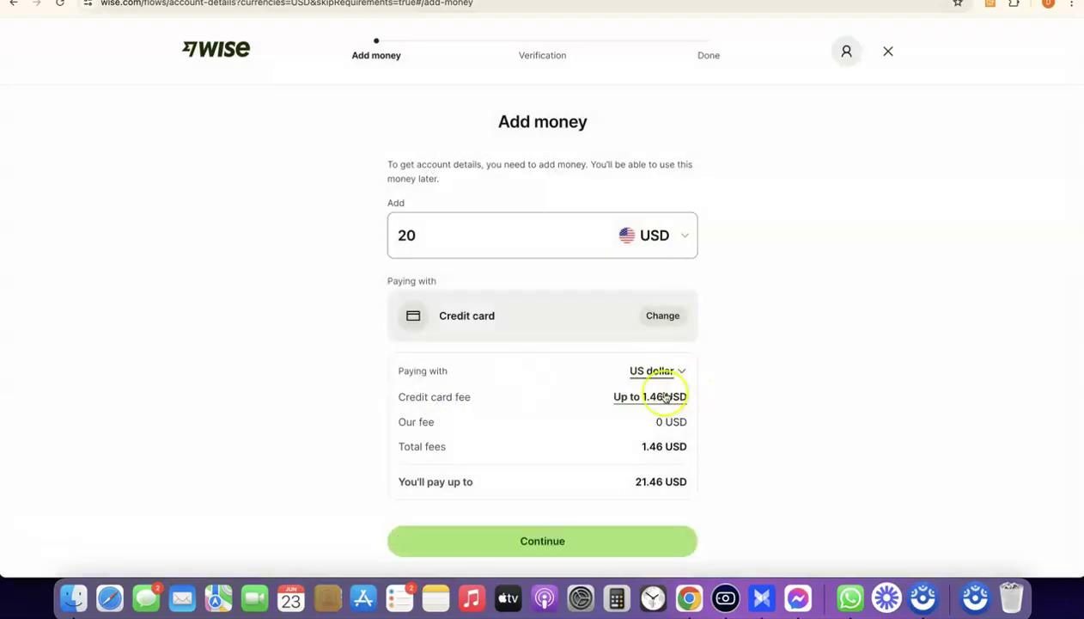
Step: Change the payment method to debit card and continue with adding 20 USD
{"action": "left_click", "coordinate": [654, 315]}
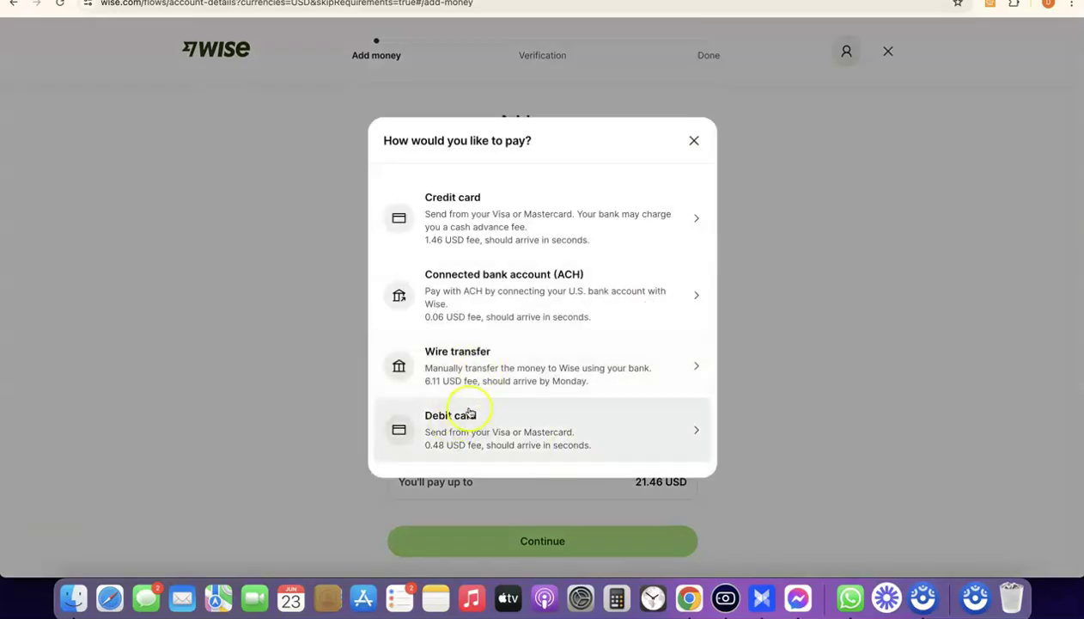
{"action": "left_click", "coordinate": [432, 427]}
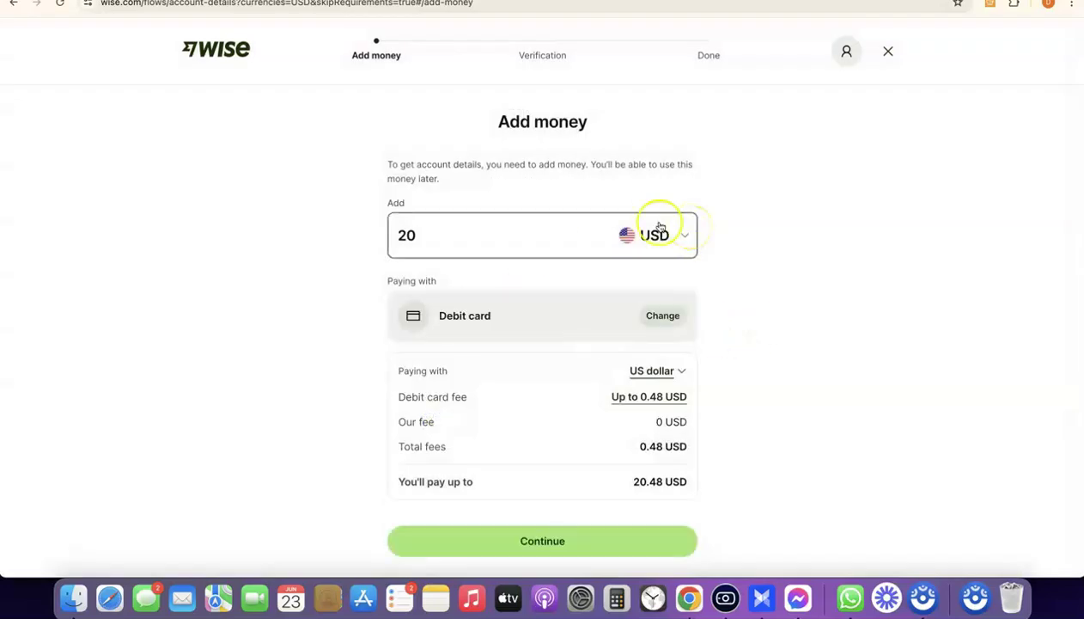
{"action": "scroll", "coordinate": [592, 215], "scroll_direction": "down", "scroll_amount": 1}
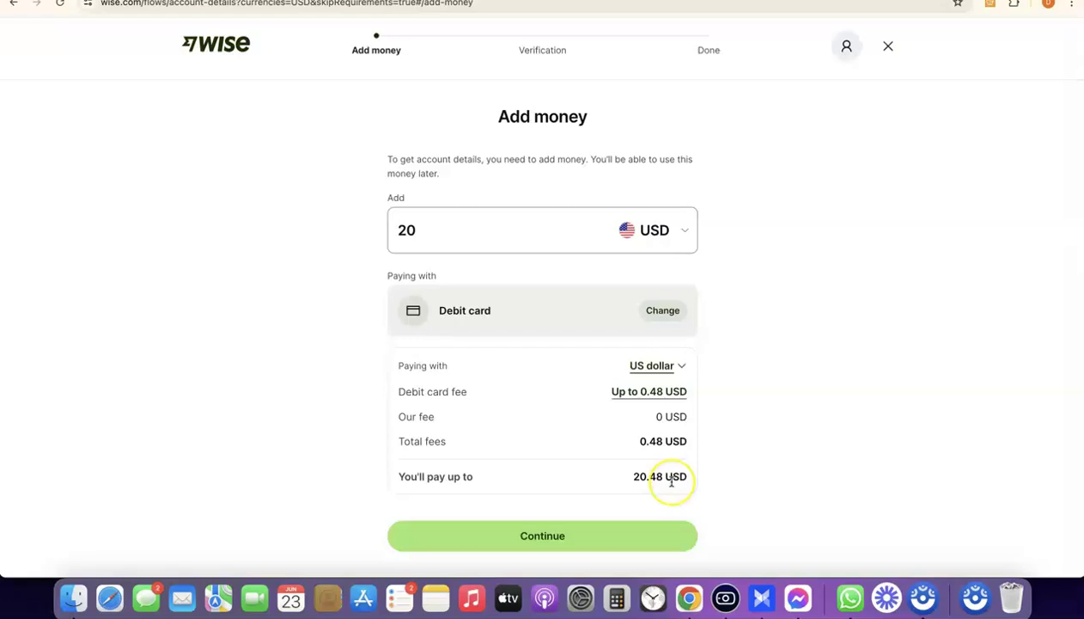
{"action": "left_click", "coordinate": [620, 532]}
{"action": "left_click", "coordinate": [809, 174]}
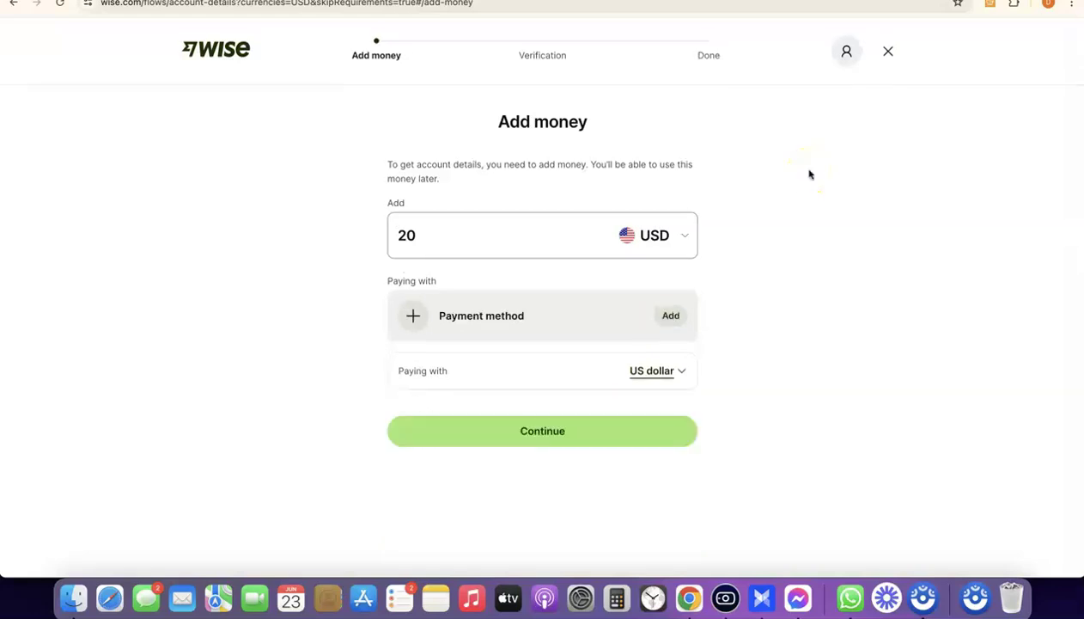